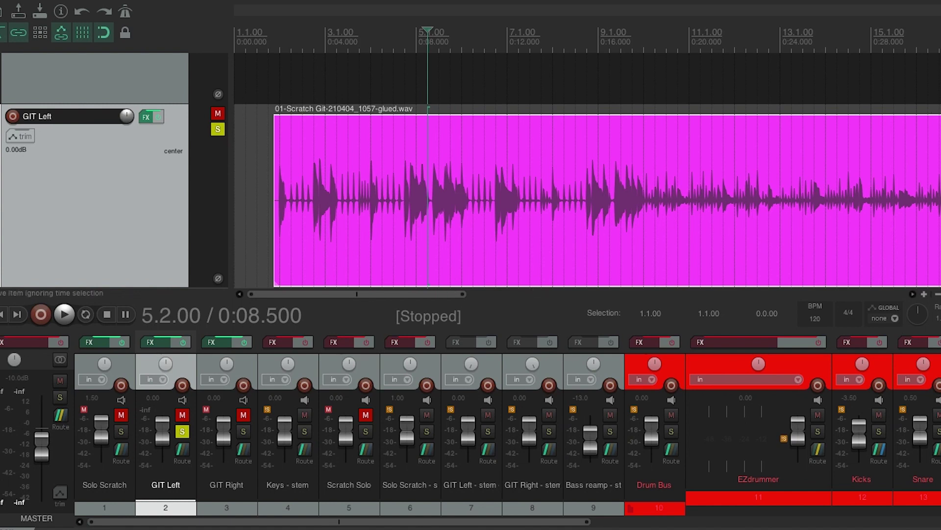
# Step: Open the Toneforge Guilty Pleasure plugin window on the GIT Left track
pyautogui.scroll(1, 897, 234)
pyautogui.scroll(-3, 588, 196)
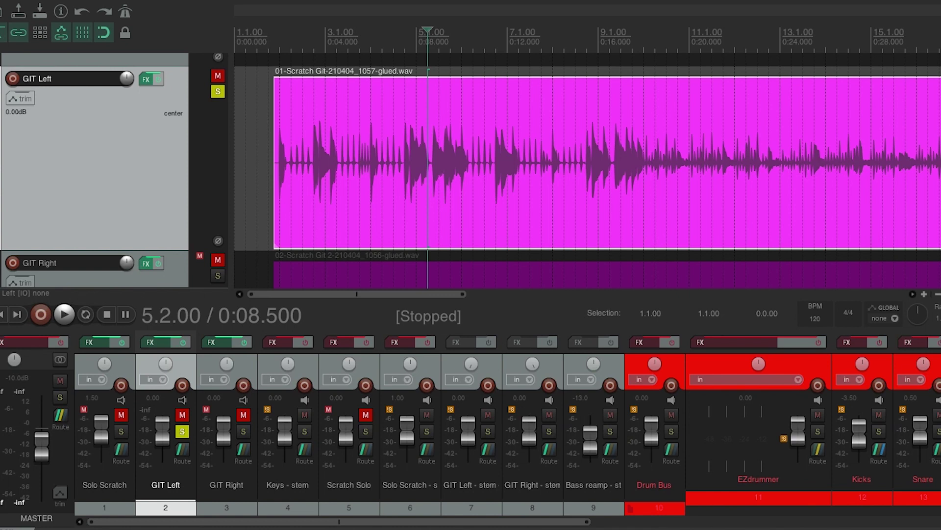
pyautogui.click(150, 341)
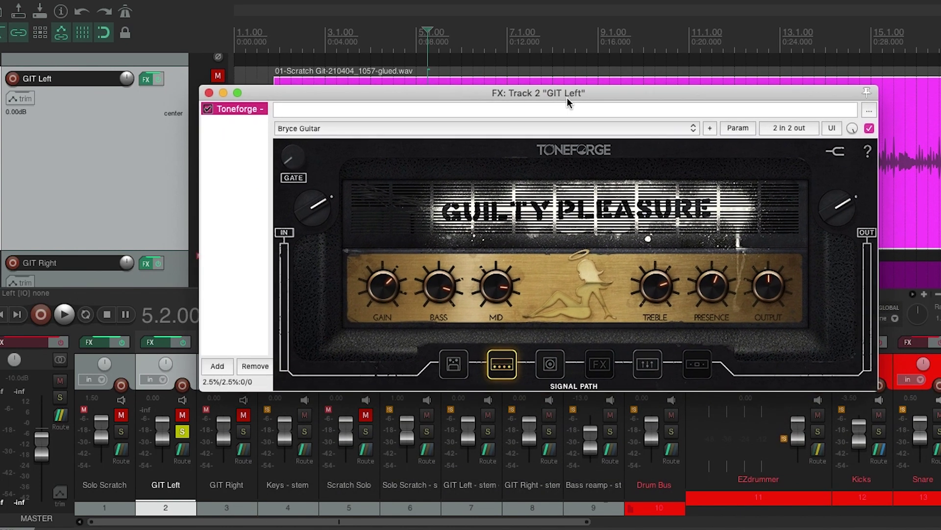
# Step: Reposition the Toneforge window and show its Overdrive pedal stage
pyautogui.moveTo(566, 98); pyautogui.dragTo(599, 106)
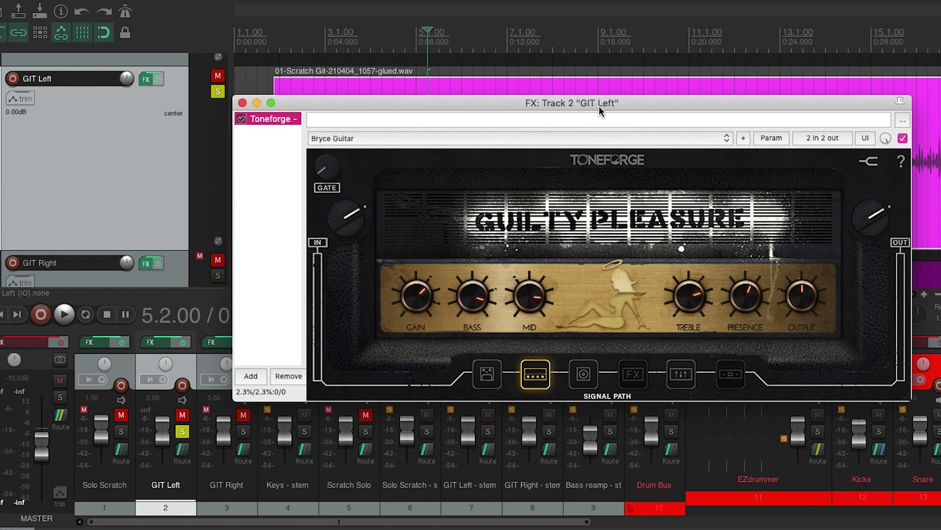
pyautogui.moveTo(506, 105); pyautogui.dragTo(452, 102)
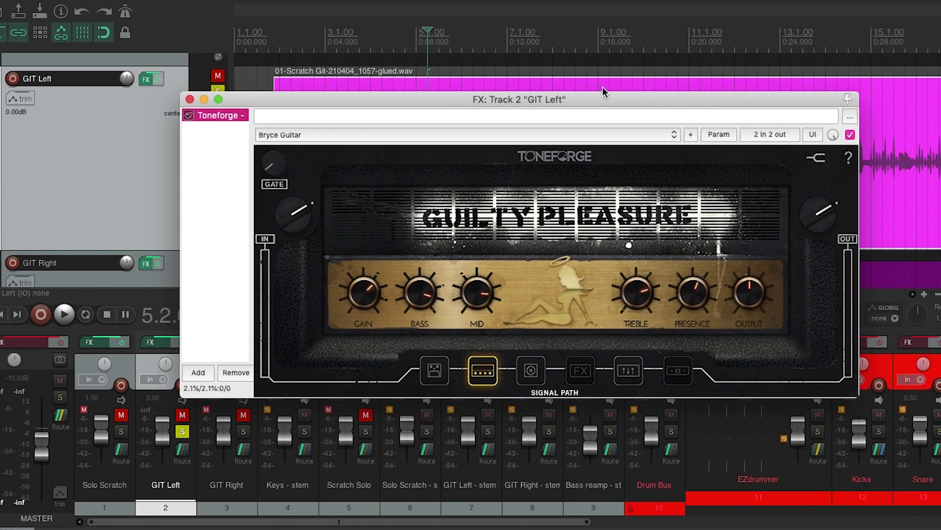
pyautogui.moveTo(602, 97); pyautogui.dragTo(595, 97)
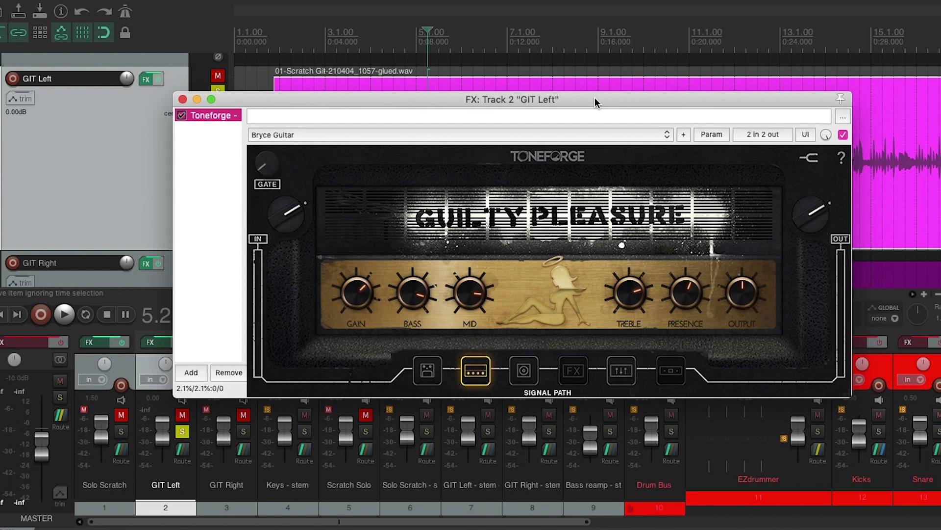
pyautogui.moveTo(595, 97); pyautogui.dragTo(565, 101)
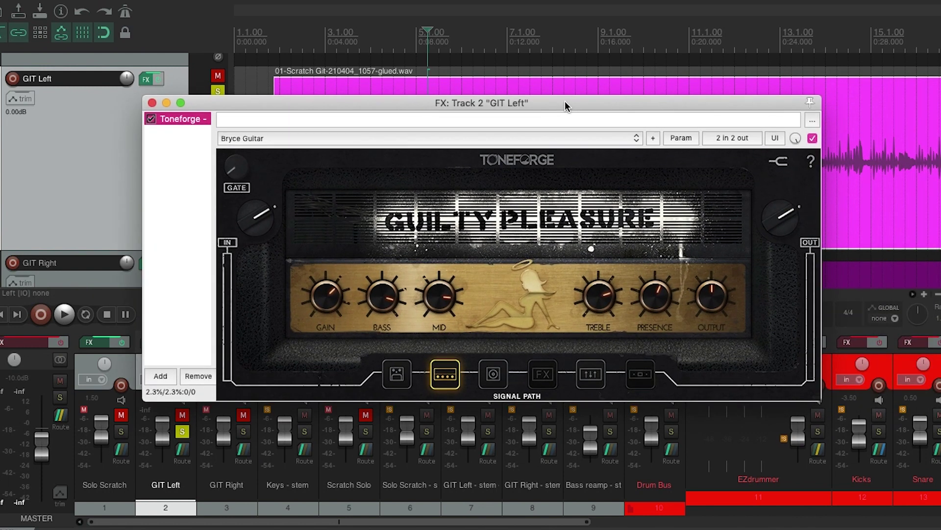
pyautogui.click(397, 374)
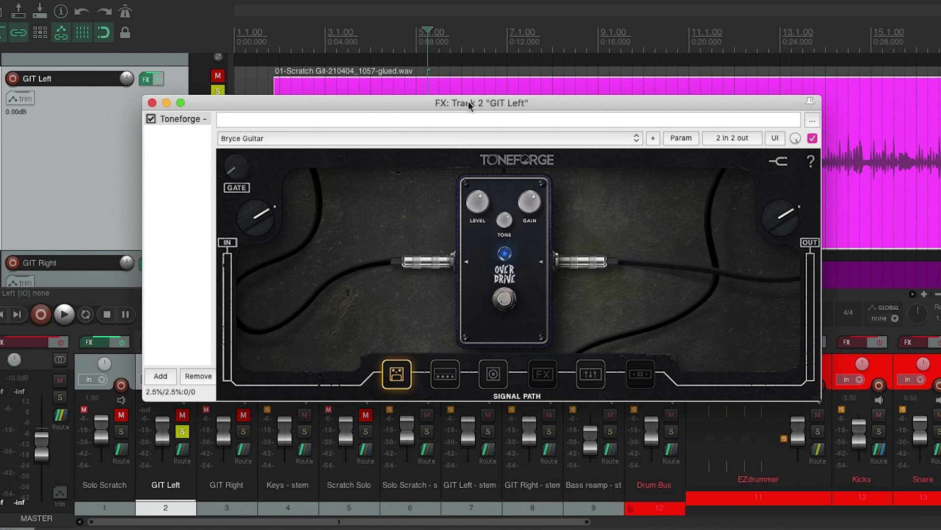
pyautogui.moveTo(469, 101); pyautogui.dragTo(443, 92)
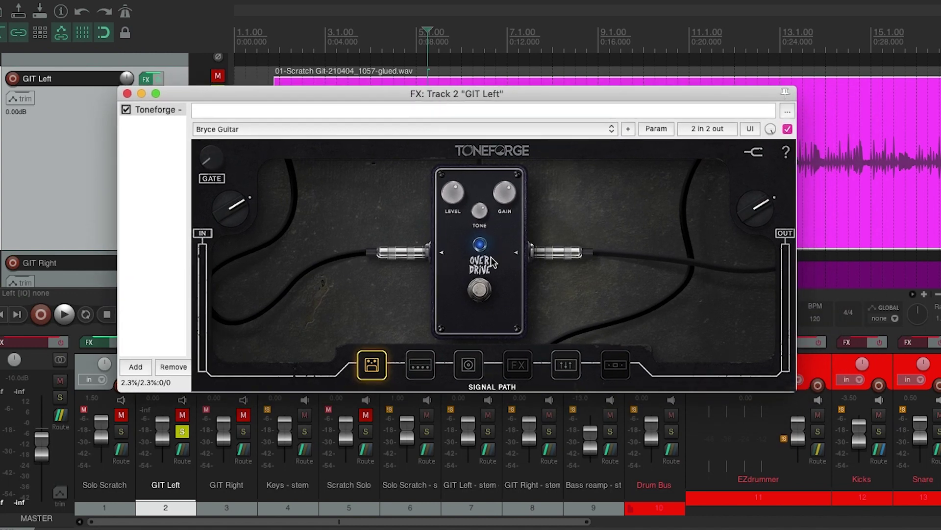
pyautogui.click(468, 365)
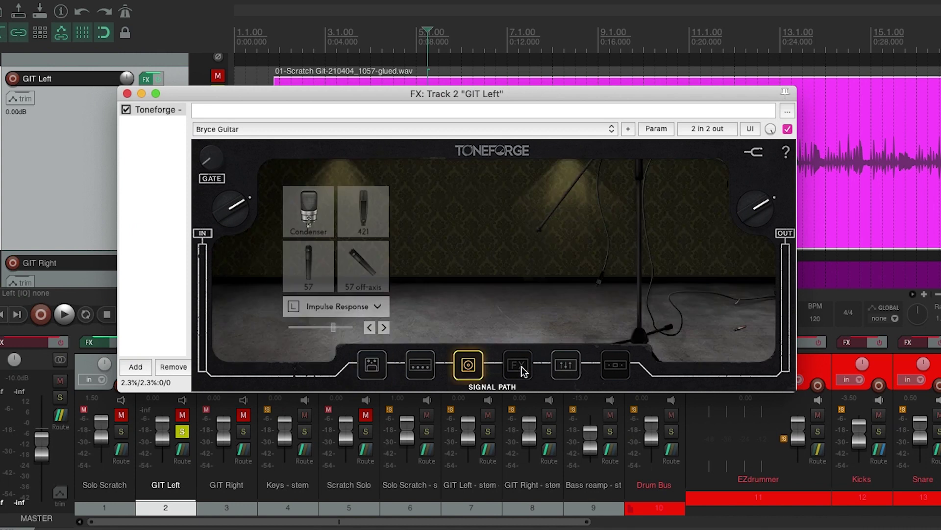
pyautogui.click(574, 370)
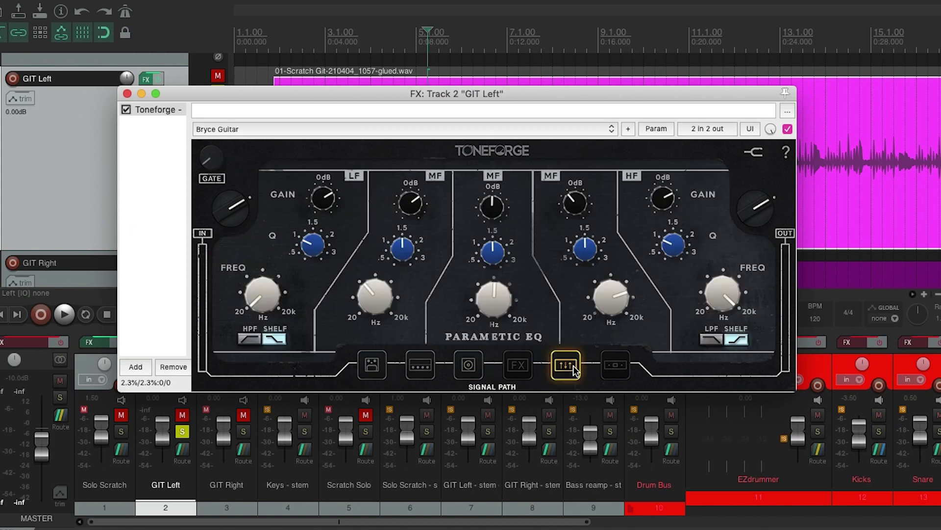
pyautogui.click(431, 366)
pyautogui.click(376, 364)
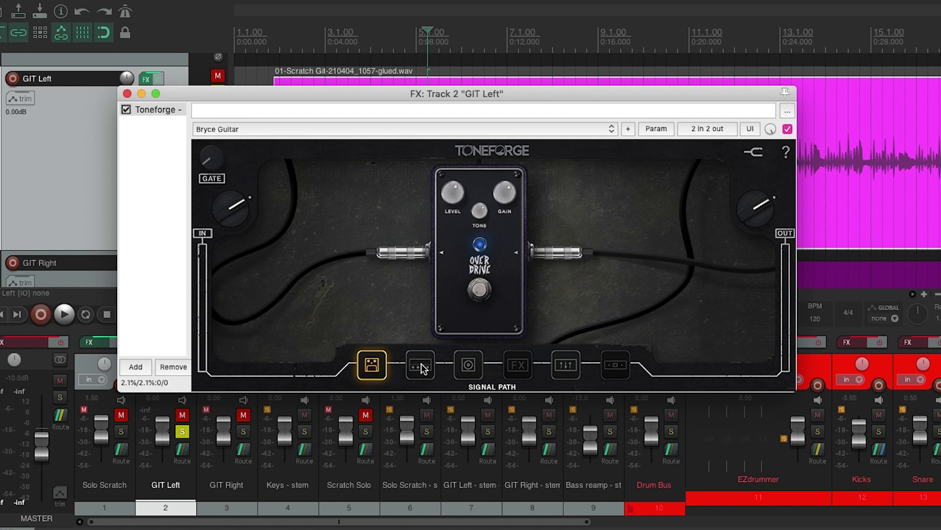
pyautogui.click(421, 366)
pyautogui.click(375, 364)
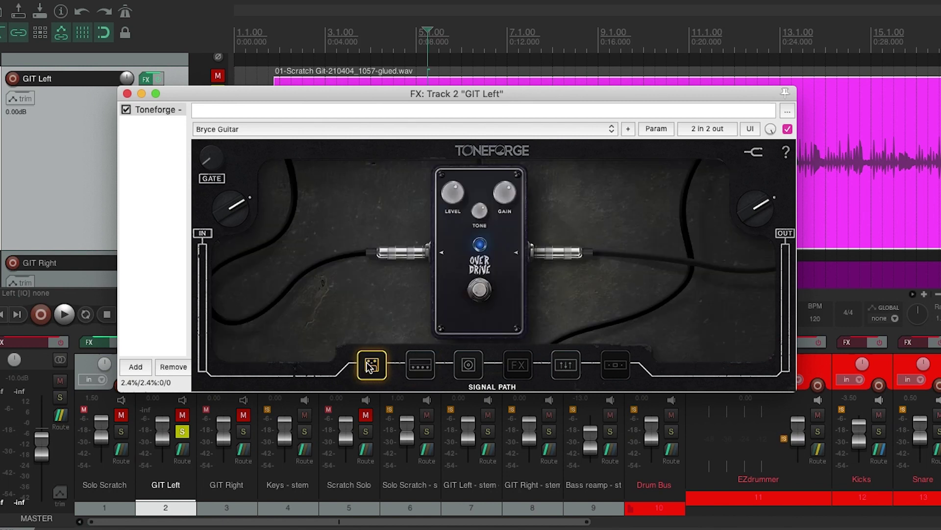
pyautogui.click(432, 363)
pyautogui.click(473, 363)
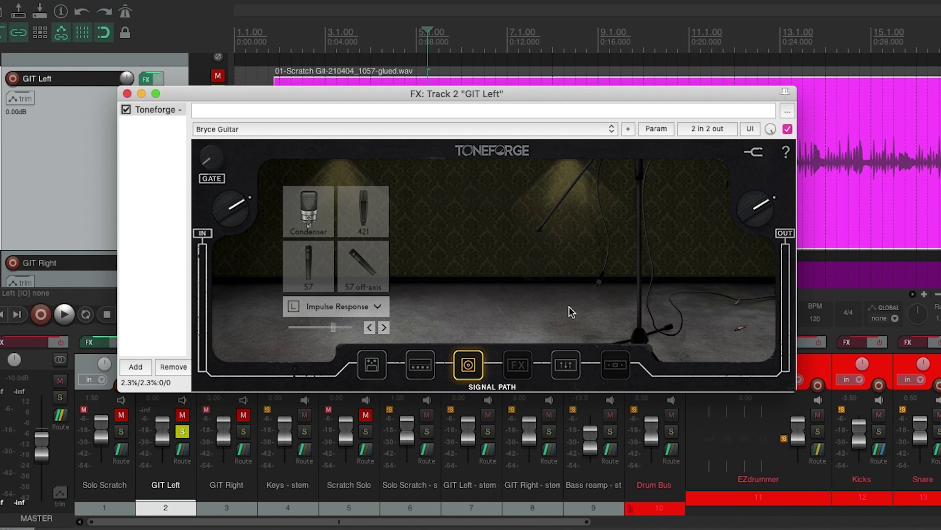
pyautogui.click(568, 369)
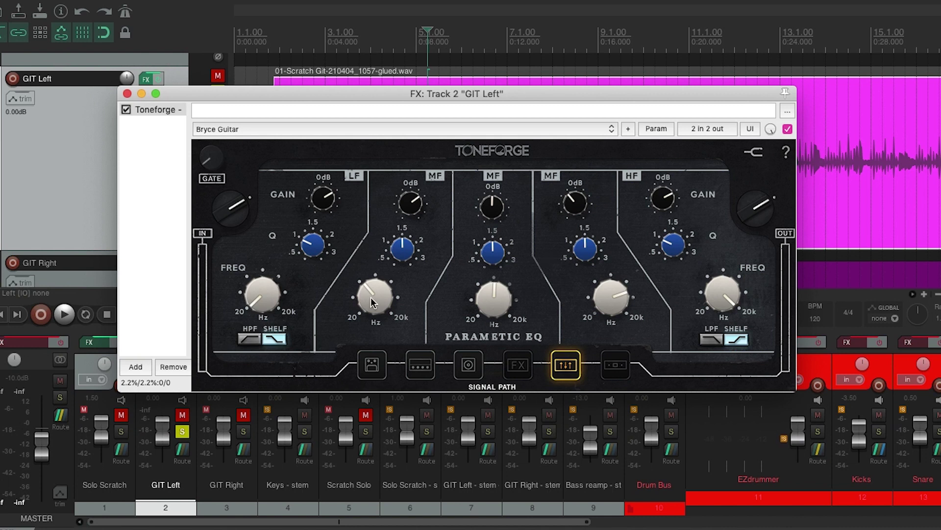
pyautogui.click(371, 365)
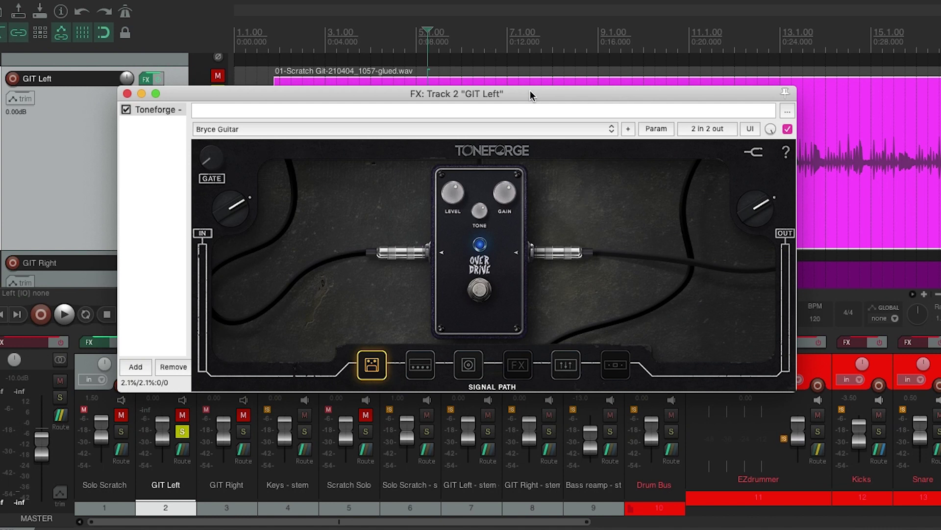
pyautogui.moveTo(531, 96); pyautogui.dragTo(531, 91)
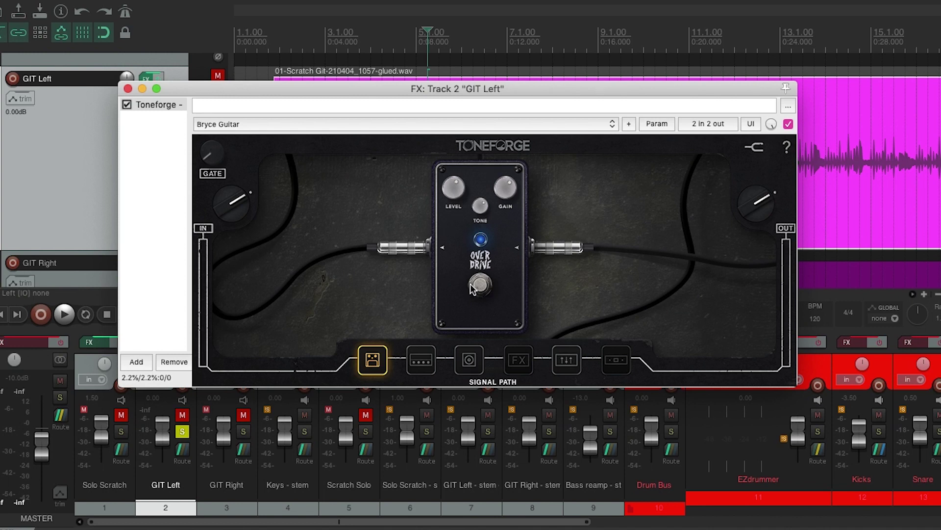
# Step: Show the Guilty Pleasure amp stage with its Gain, Bass, Mid, Treble, Presence and Output knobs
pyautogui.click(417, 362)
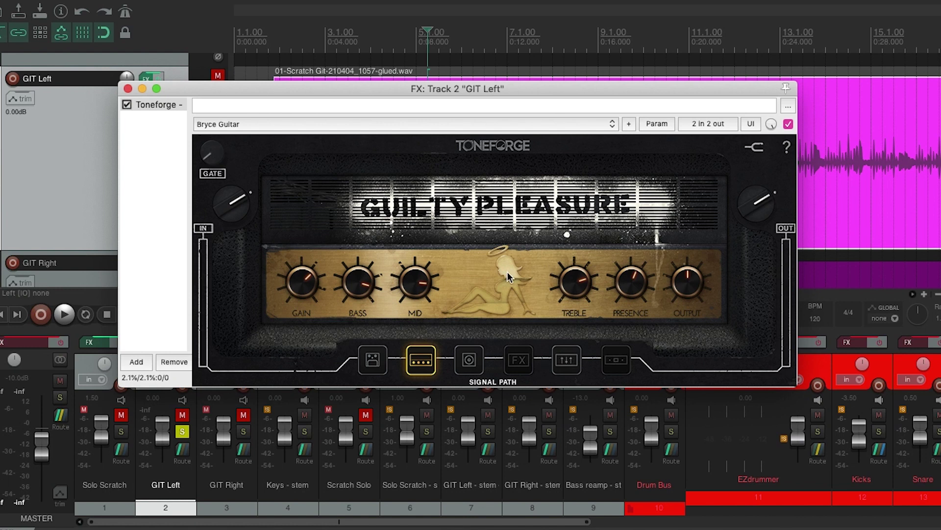
# Step: Show the mic and cabinet stage and load the Mesa 4x12 cabinet
pyautogui.click(469, 359)
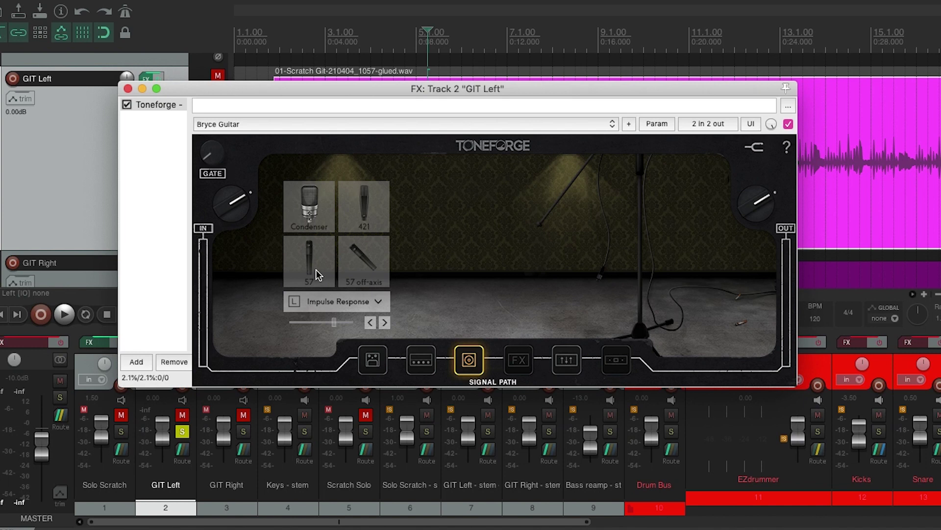
pyautogui.click(382, 299)
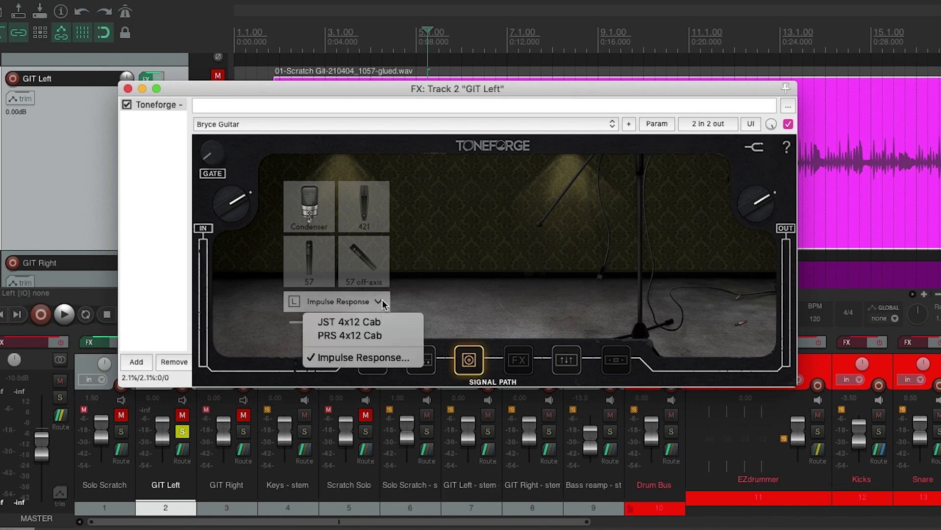
pyautogui.click(344, 319)
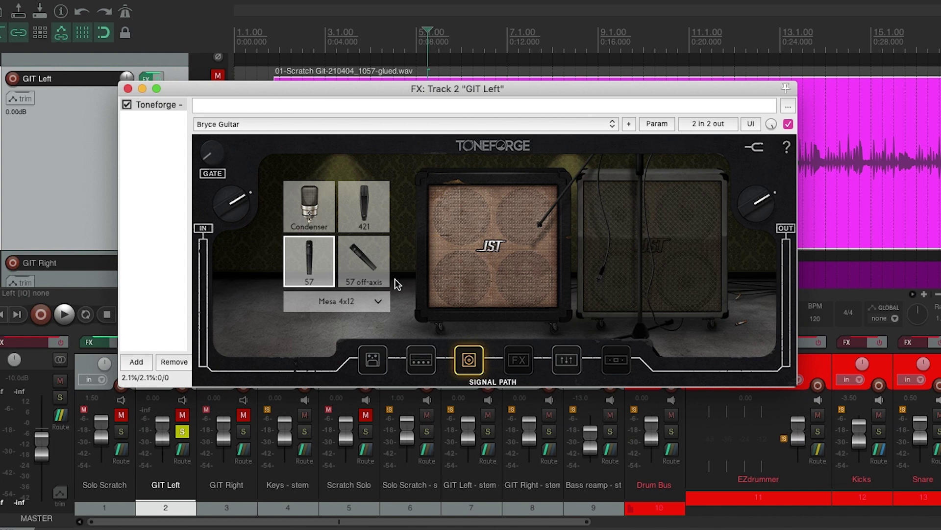
# Step: Switch the cabinet back to Impulse Response and show the Delay, Wah and Reverb pedals
pyautogui.click(378, 304)
pyautogui.click(379, 301)
pyautogui.click(378, 301)
pyautogui.click(365, 358)
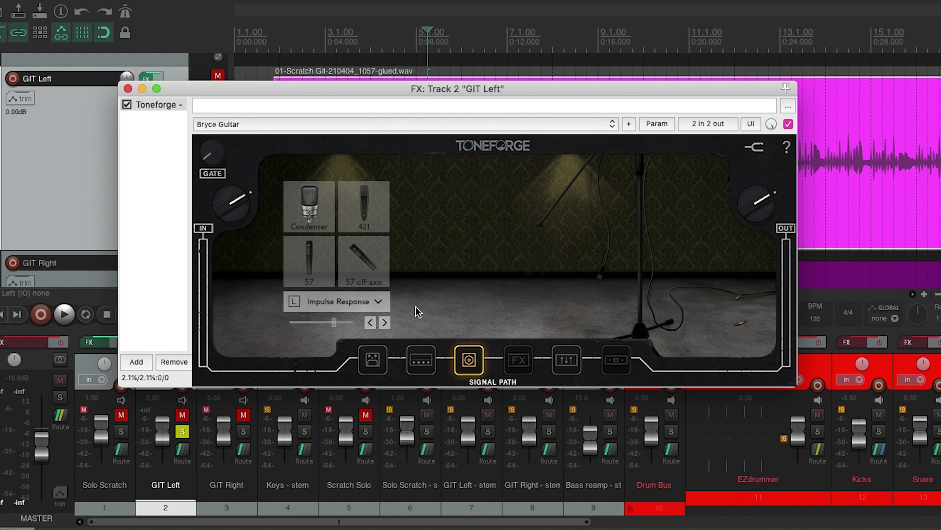
pyautogui.click(461, 314)
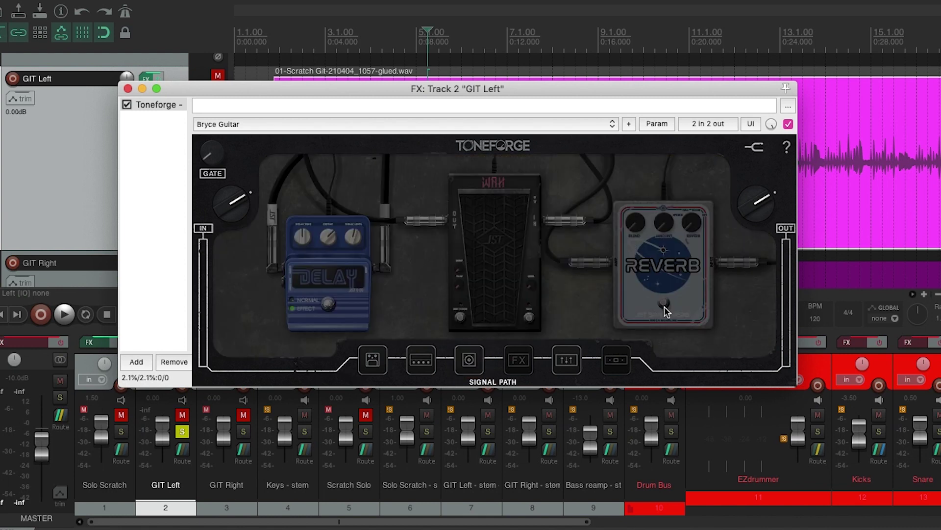
# Step: Check the Parametric EQ stage, revisit the Guilty Pleasure amp, then return to the EQ
pyautogui.click(565, 361)
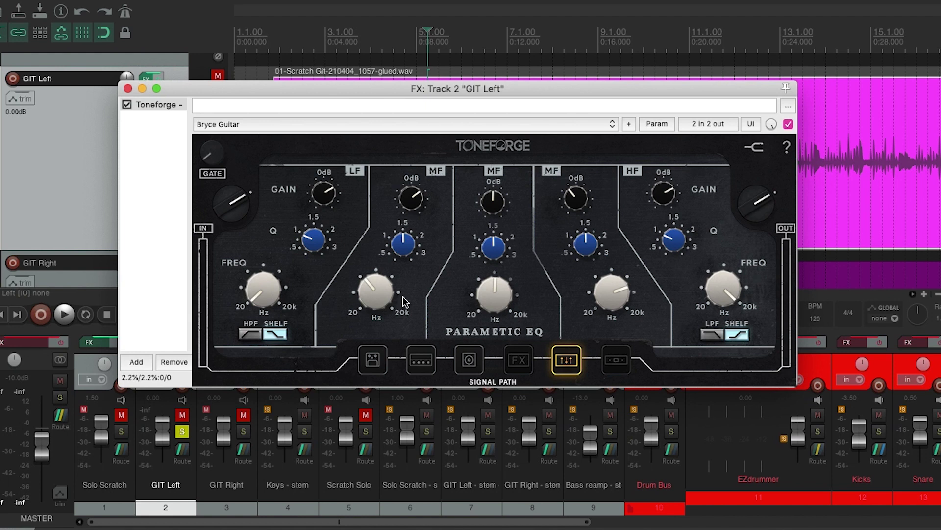
pyautogui.click(417, 363)
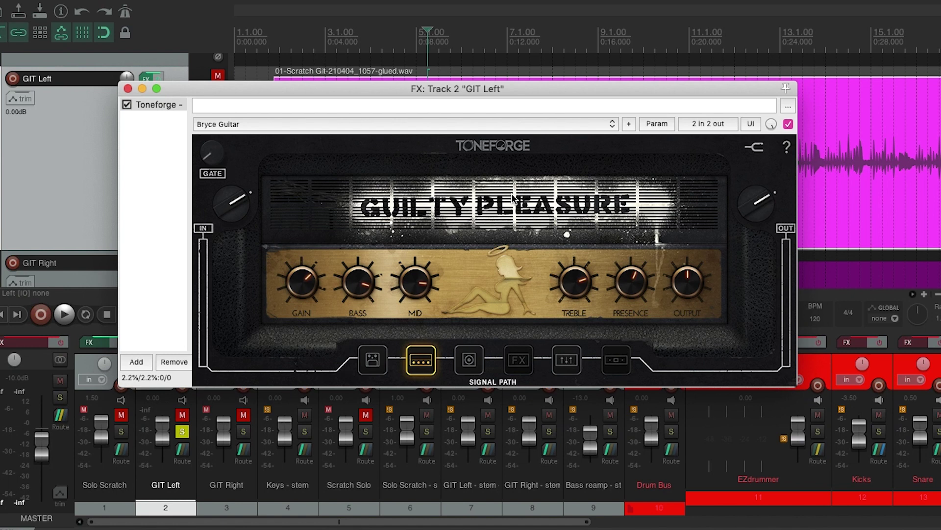
pyautogui.click(572, 359)
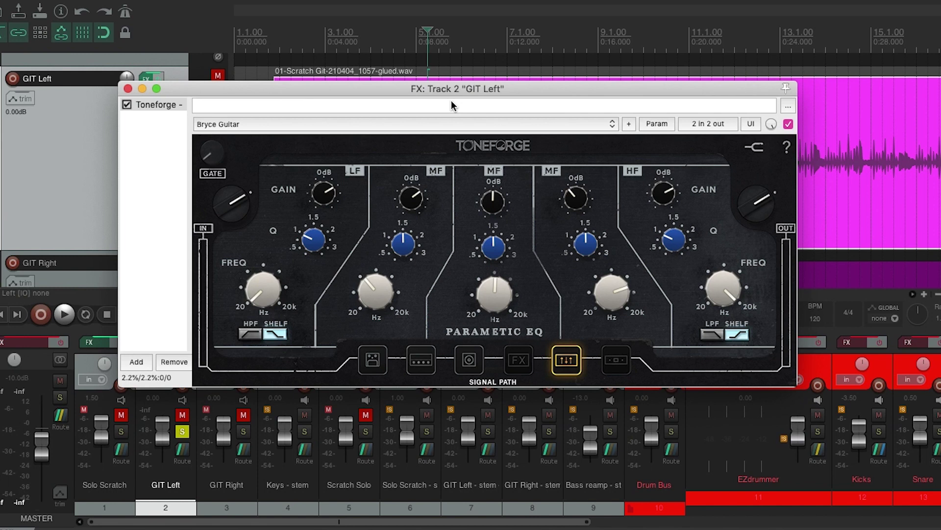
# Step: Show the Limiter stage, move the FX window aside, and set the play position near the start
pyautogui.click(555, 365)
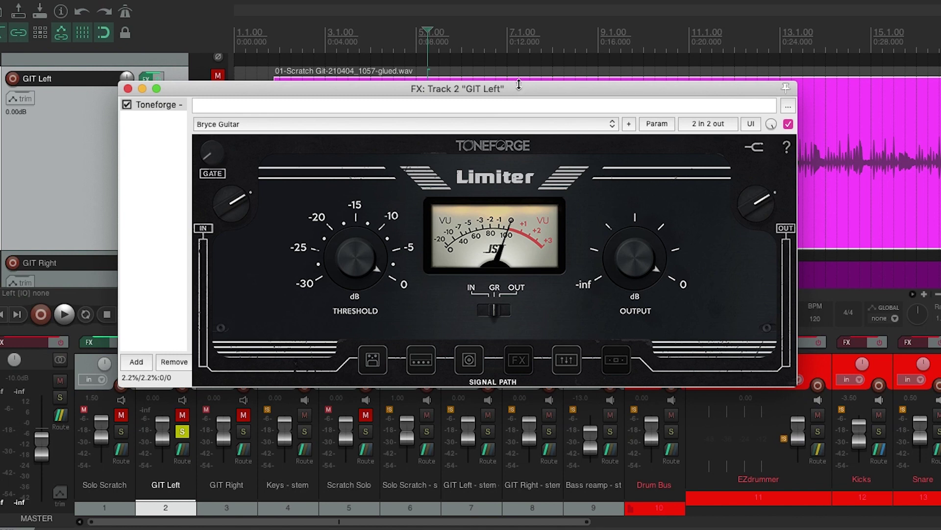
pyautogui.moveTo(518, 87); pyautogui.dragTo(529, 79)
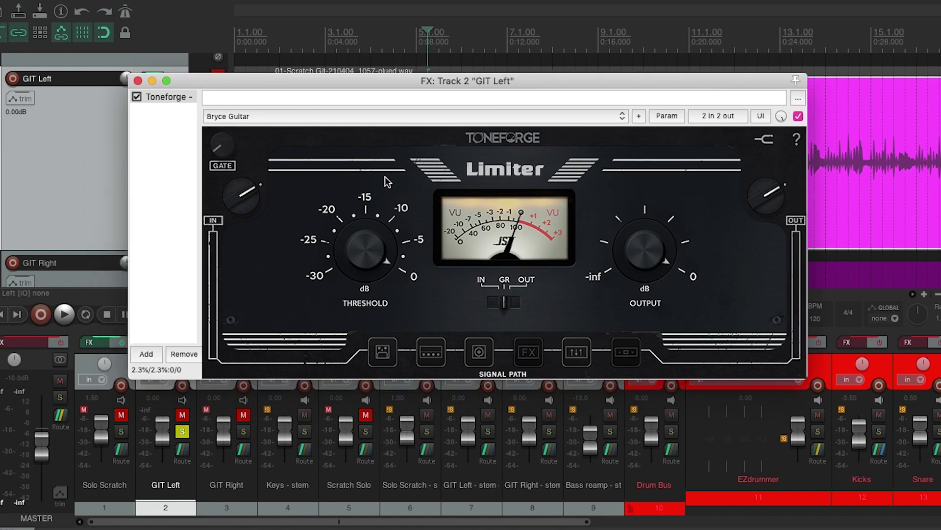
pyautogui.click(138, 80)
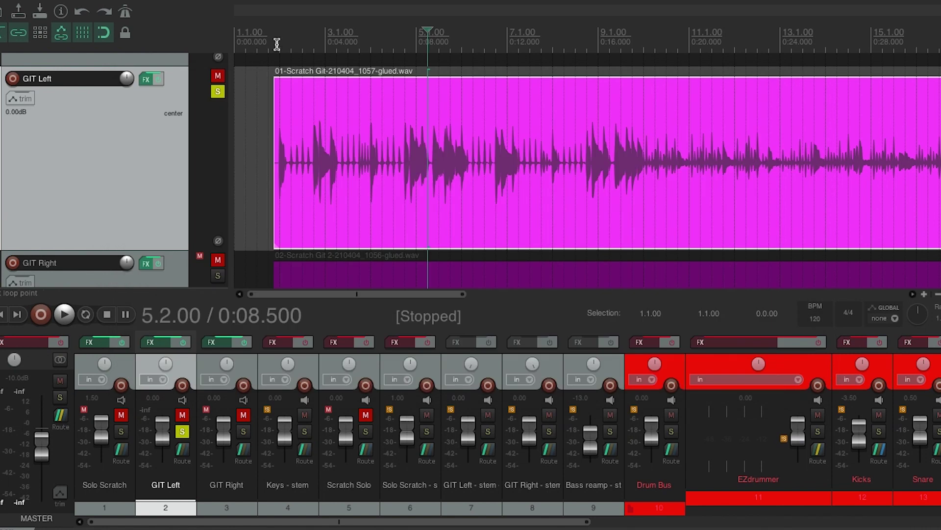
# Step: Play the GIT Left rhythm tone from near bar 1, stop, then replay from bar 7
pyautogui.click(273, 42)
pyautogui.press('space')
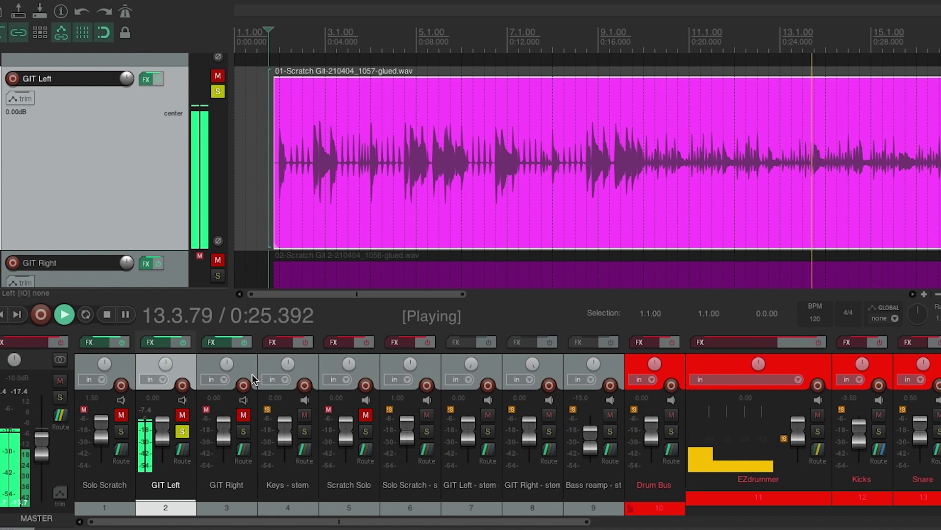
pyautogui.press('space')
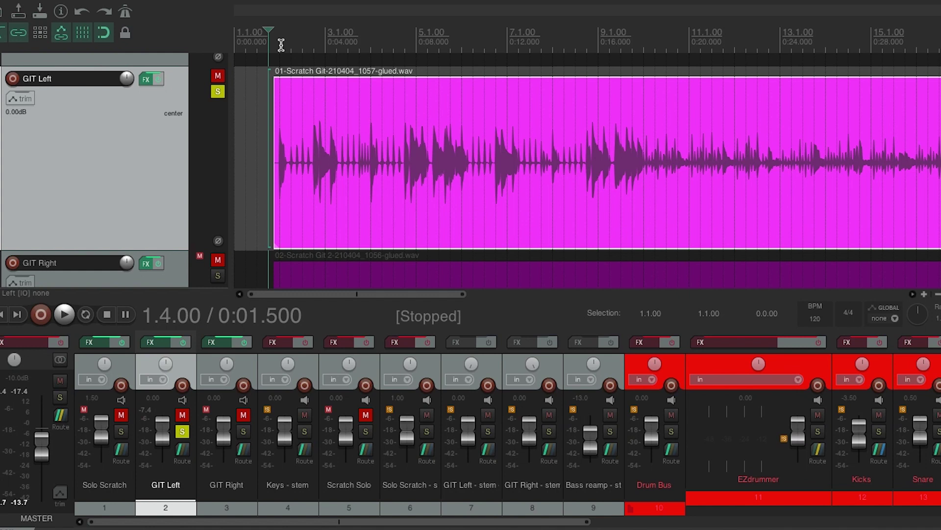
pyautogui.click(508, 41)
pyautogui.press('space')
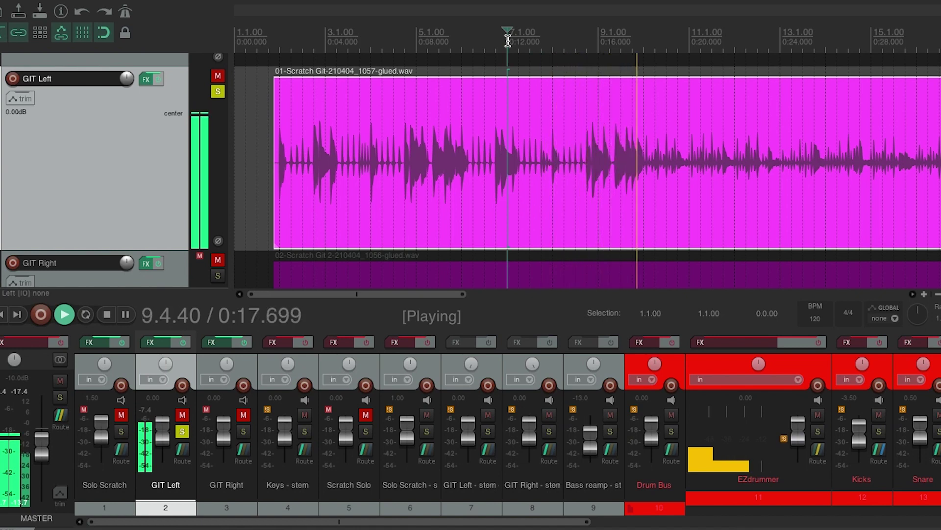
# Step: Stop playback and move the play position to the Solo Scratch item
pyautogui.press('space')
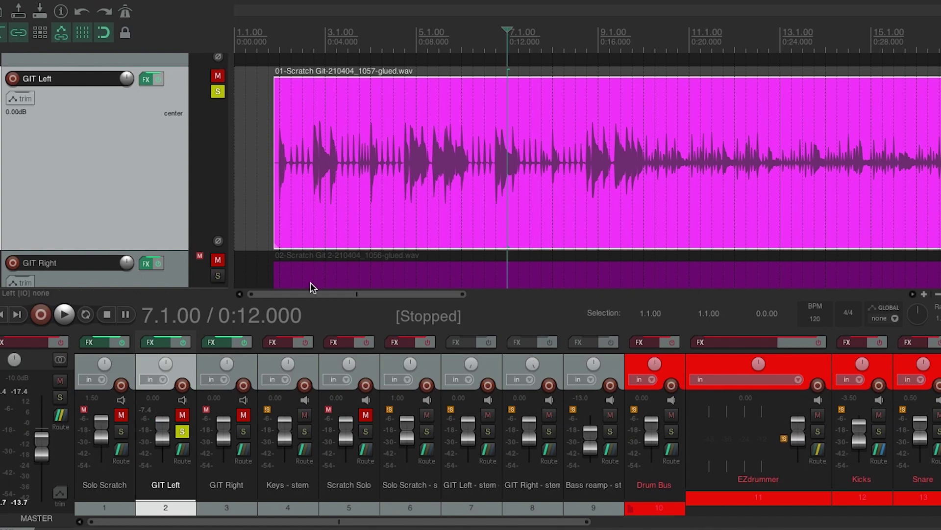
pyautogui.moveTo(307, 293); pyautogui.dragTo(310, 293)
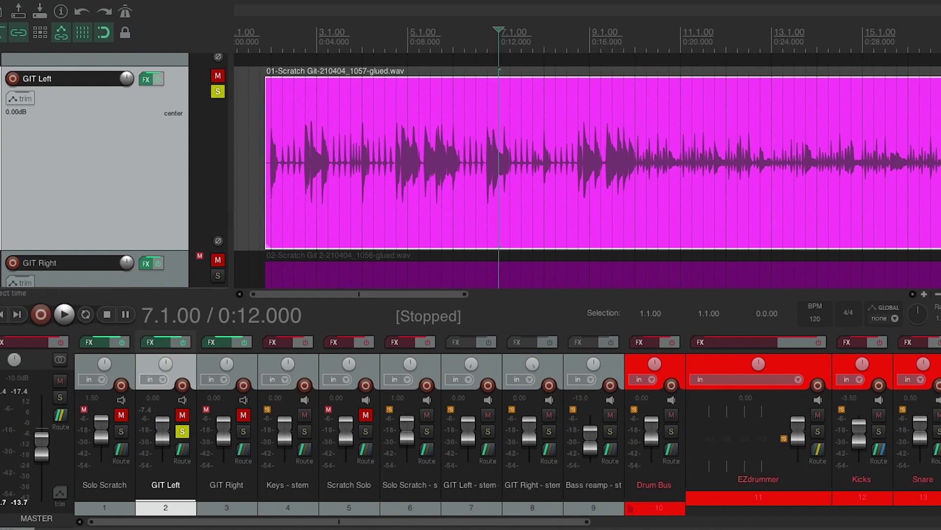
pyautogui.scroll(4, 588, 172)
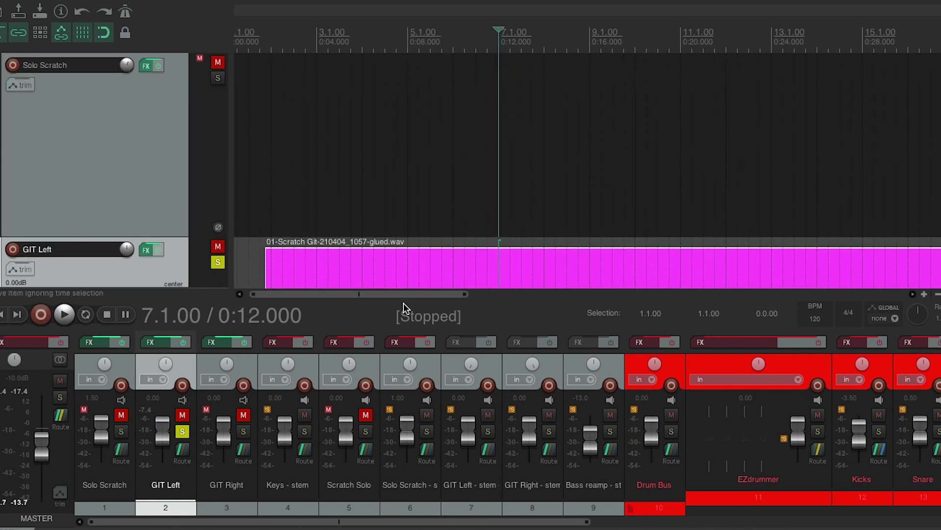
pyautogui.moveTo(404, 293); pyautogui.dragTo(553, 294)
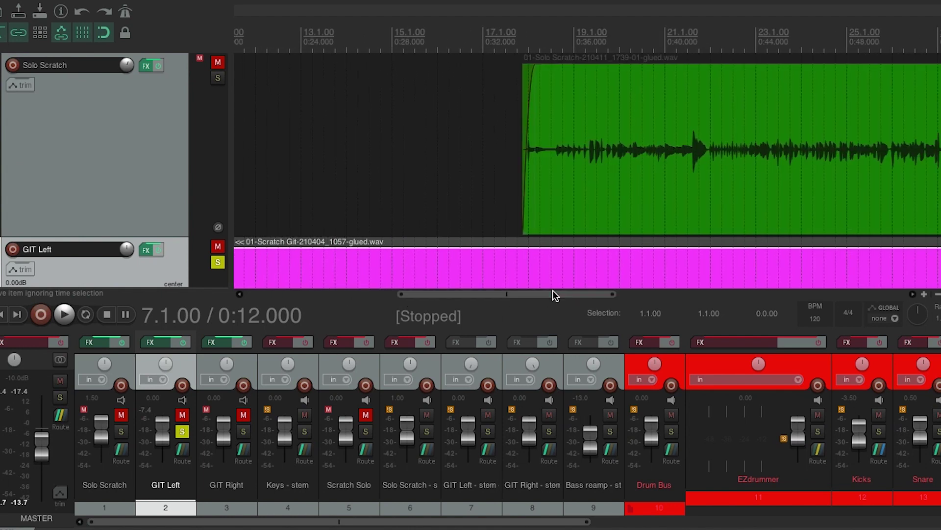
pyautogui.click(517, 37)
# Step: Open Toneforge on the Solo Scratch track with the Bryce Lead preset, showing the Overdrive pedal
pyautogui.click(89, 342)
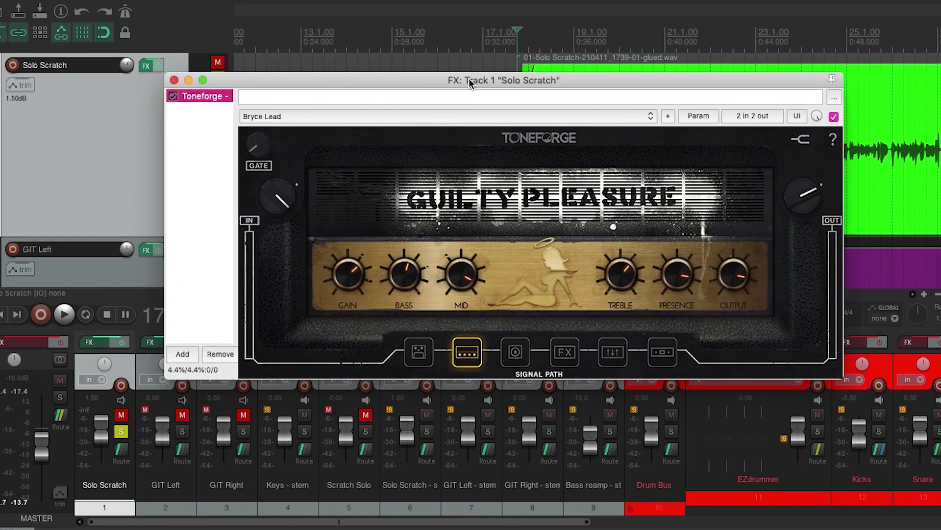
pyautogui.moveTo(469, 78); pyautogui.dragTo(472, 78)
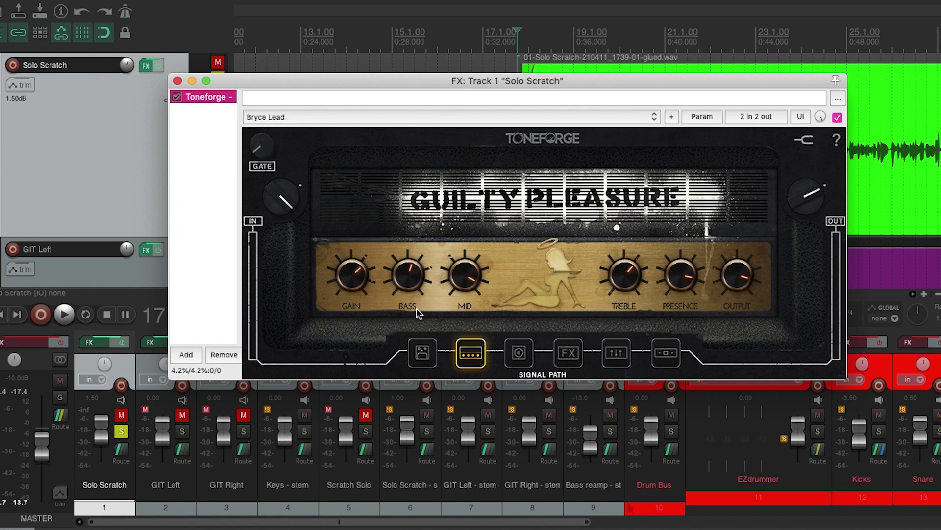
pyautogui.click(423, 352)
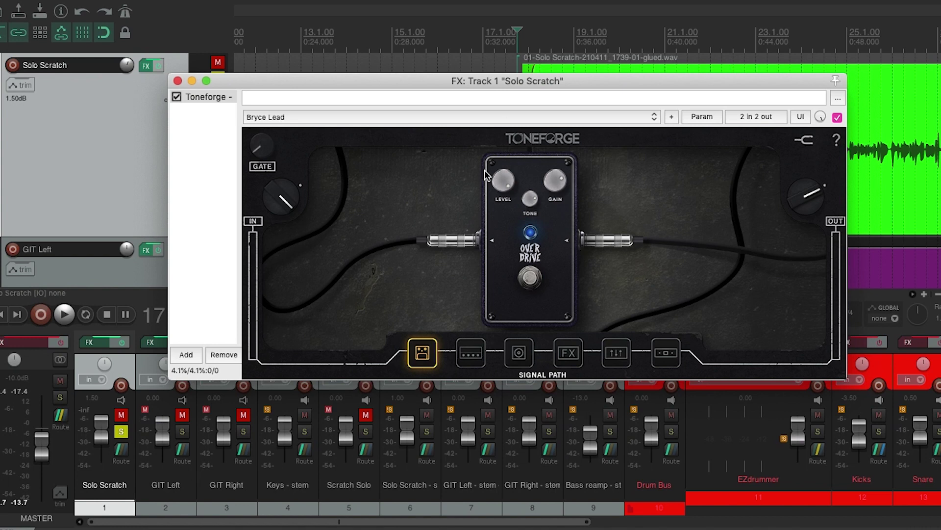
# Step: Show the cabinet page with the BD_LD_Valovirtuous.wav impulse response loaded
pyautogui.click(520, 352)
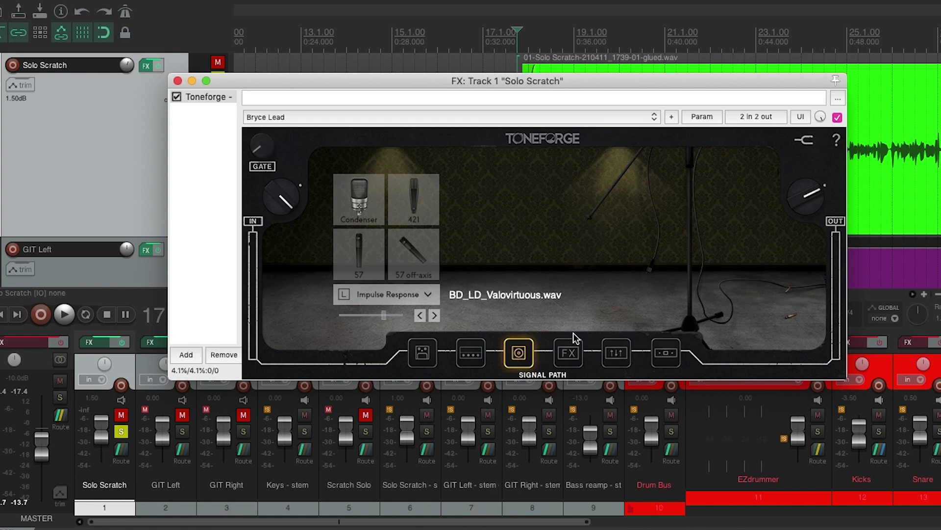
# Step: Show the effects pedalboard and open the Wah pedal's Drive, Tone and Wah controls
pyautogui.click(575, 355)
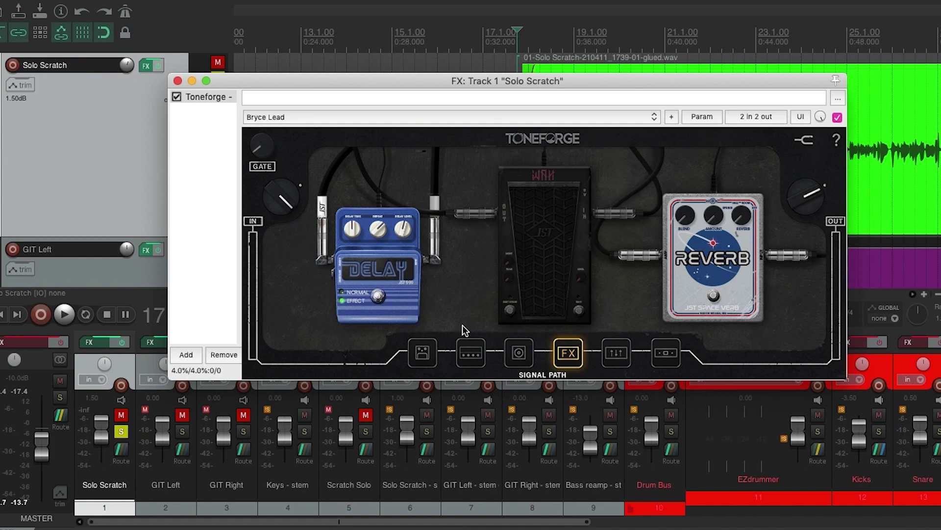
pyautogui.click(515, 309)
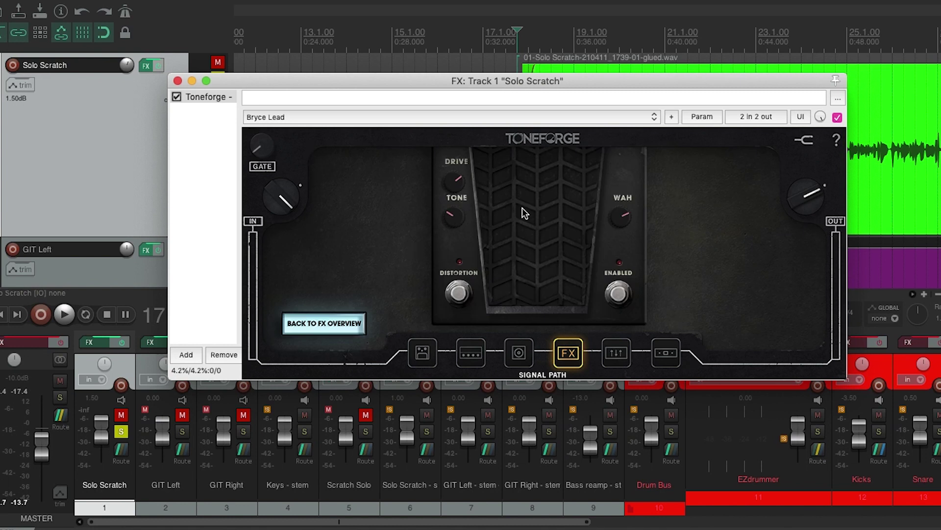
# Step: Return to the FX overview and open the Delay pedal's Delay Time, Repeat and Delay Level page
pyautogui.click(343, 319)
pyautogui.click(399, 275)
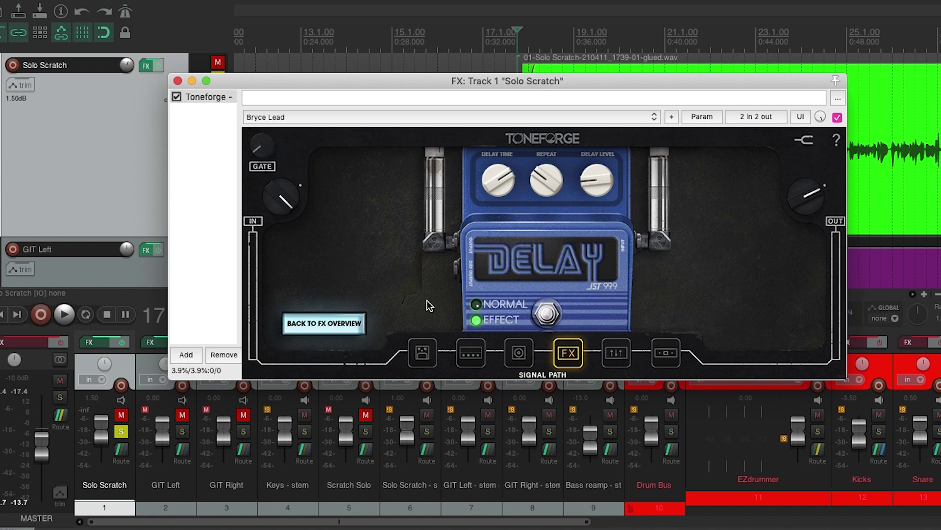
# Step: Open the Reverb pedal's detail page showing its Blend, Amount and Reverb knobs
pyautogui.click(705, 265)
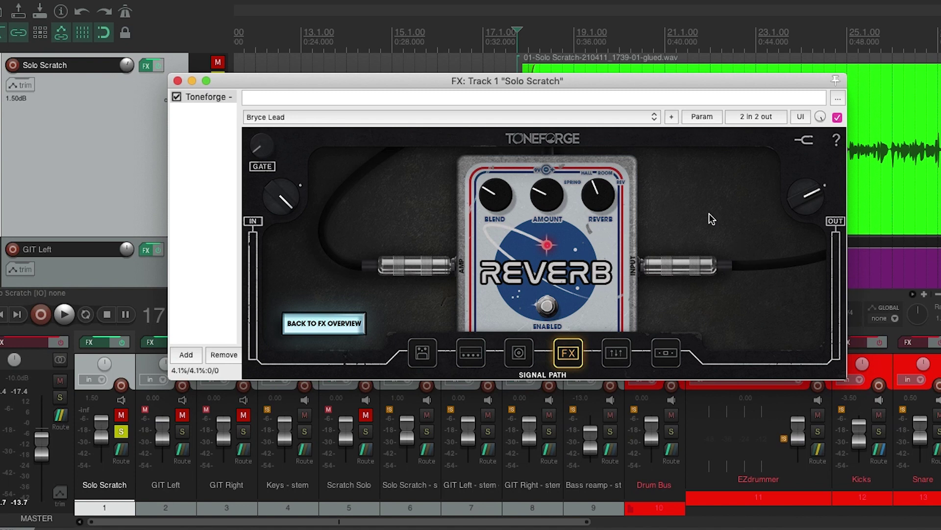
# Step: Switch Toneforge to the Parametric EQ stage and look over its bands
pyautogui.click(617, 353)
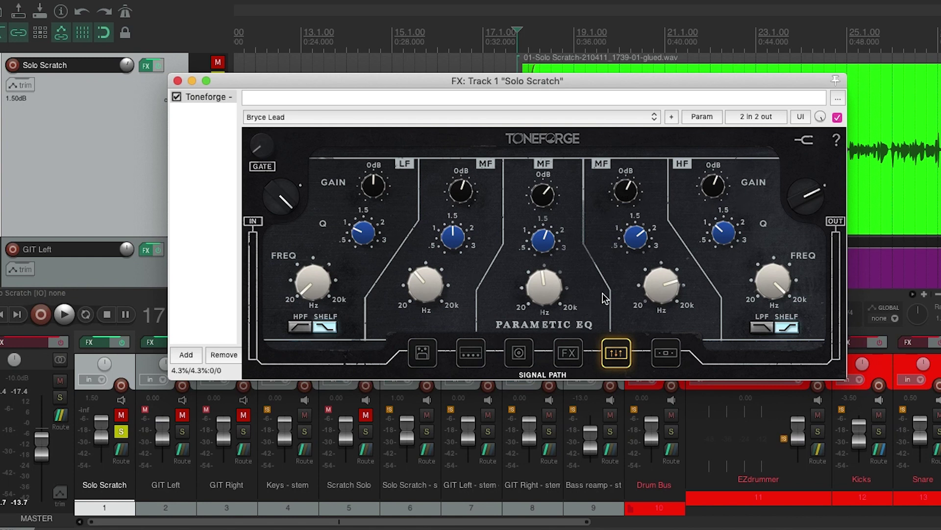
pyautogui.moveTo(542, 286)
# Step: Show Toneforge's Limiter stage with its Threshold and Output knobs
pyautogui.click(665, 354)
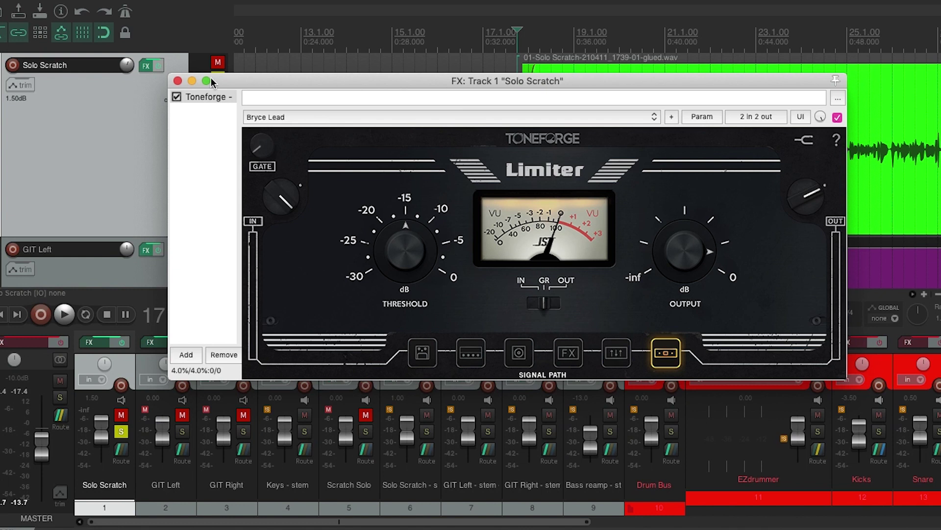
# Step: Close the FX window for Solo Scratch to return to the arrange view
pyautogui.click(178, 80)
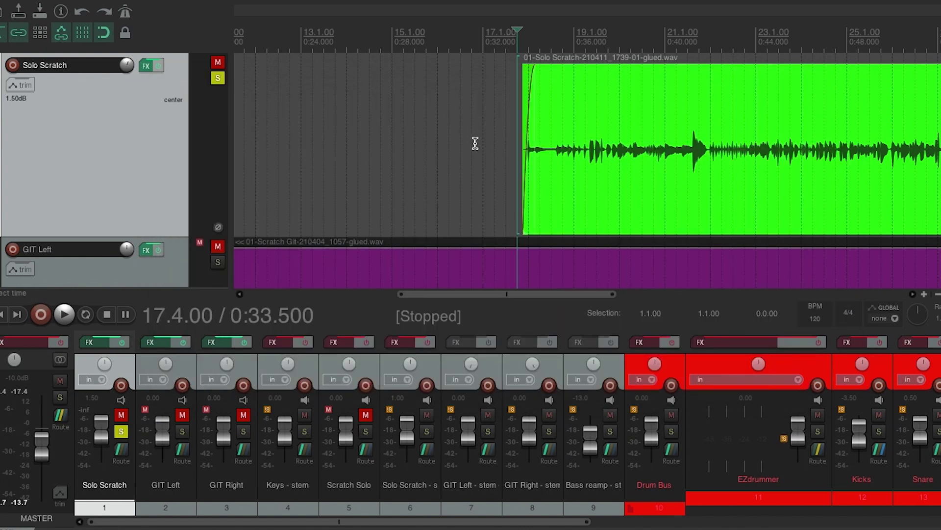
pyautogui.press('space')
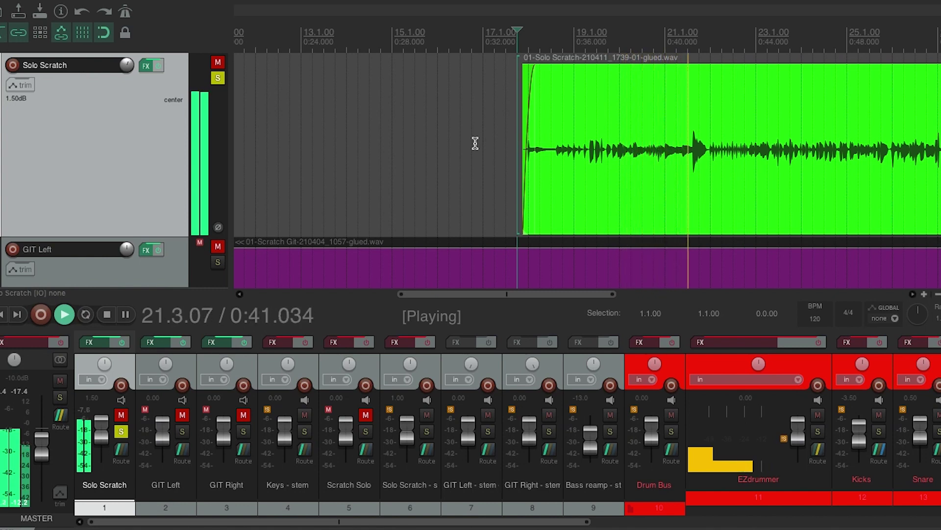
pyautogui.moveTo(548, 295); pyautogui.dragTo(631, 302)
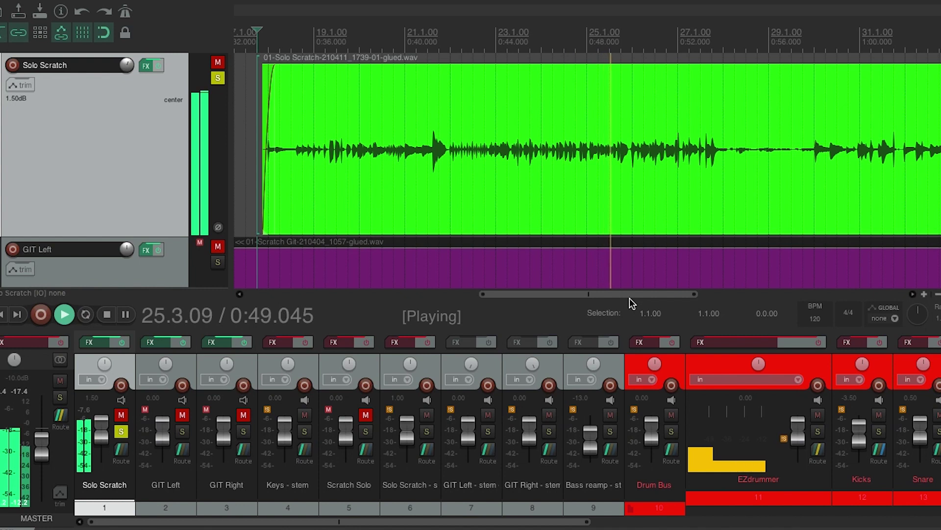
pyautogui.moveTo(629, 298); pyautogui.dragTo(650, 295)
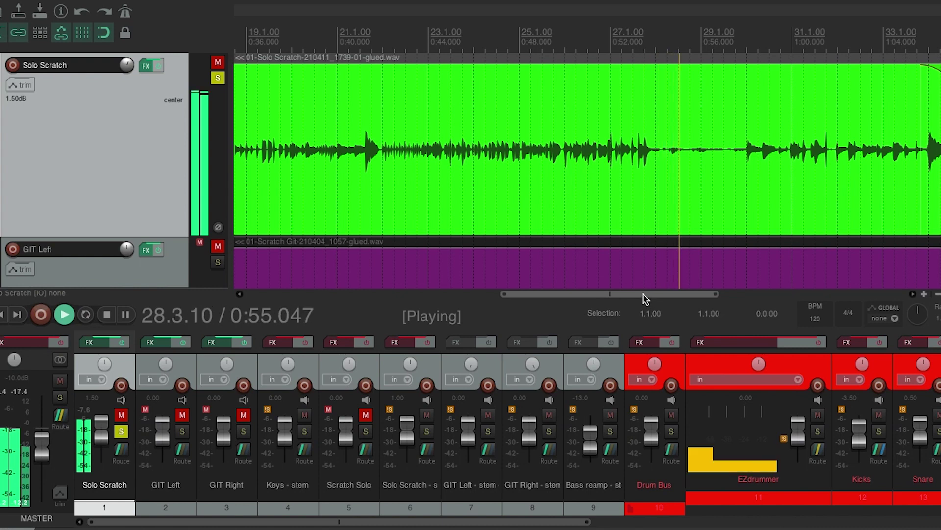
pyautogui.moveTo(644, 295); pyautogui.dragTo(696, 299)
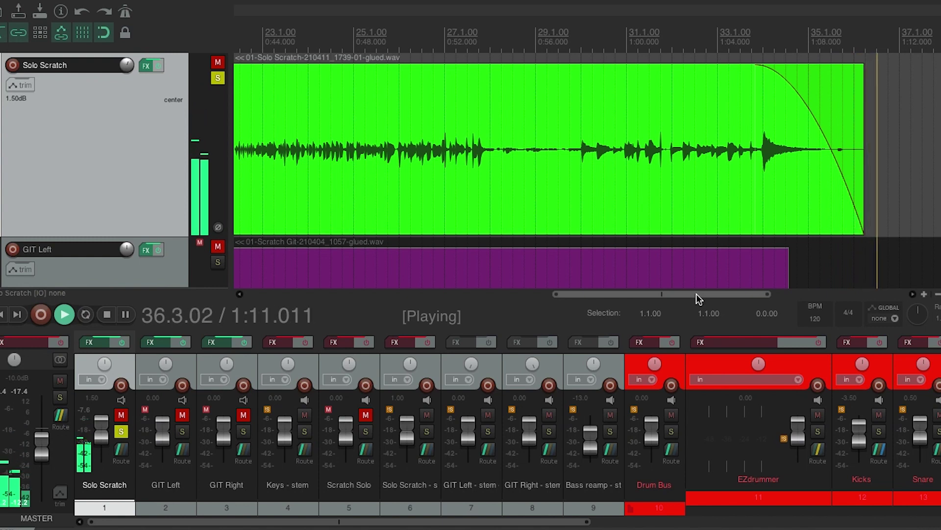
pyautogui.press('space')
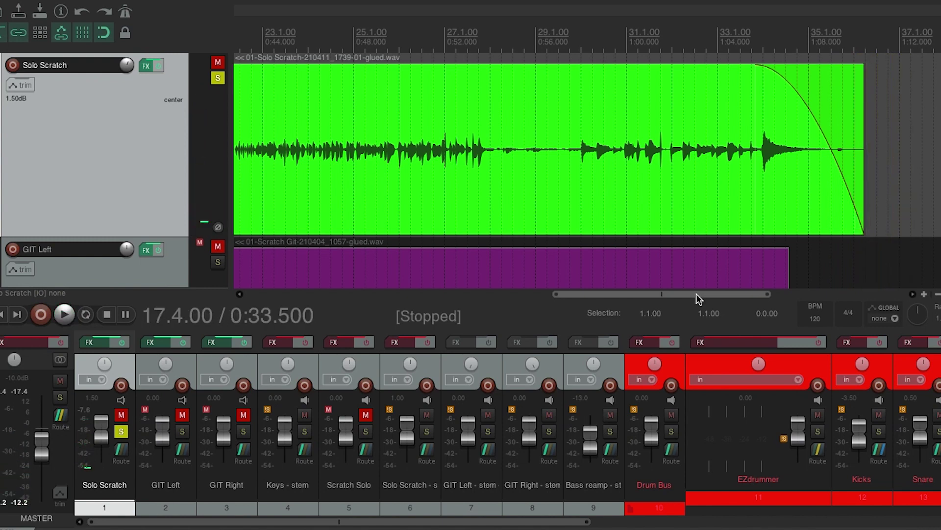
pyautogui.moveTo(696, 293); pyautogui.dragTo(552, 295)
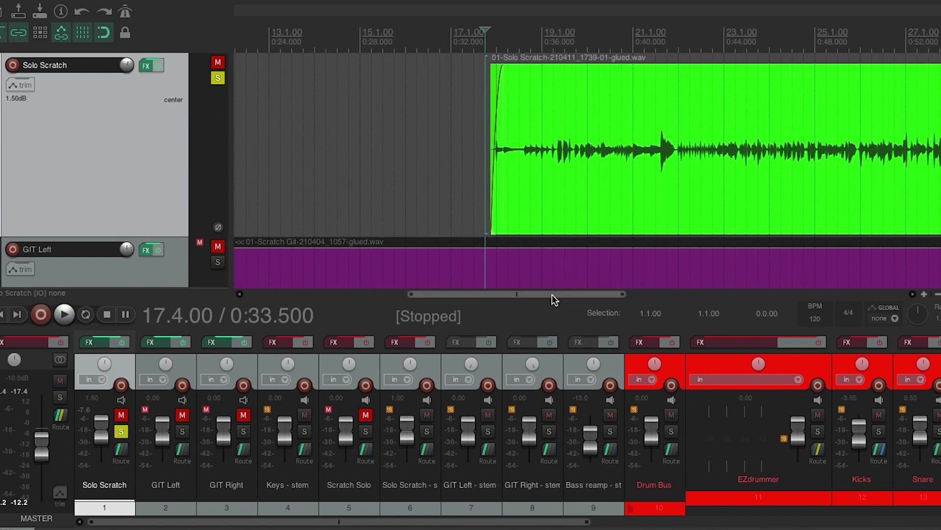
# Step: Reopen Toneforge on Solo Scratch and show its Delay, Wah and Reverb pedalboard
pyautogui.click(89, 341)
pyautogui.click(569, 353)
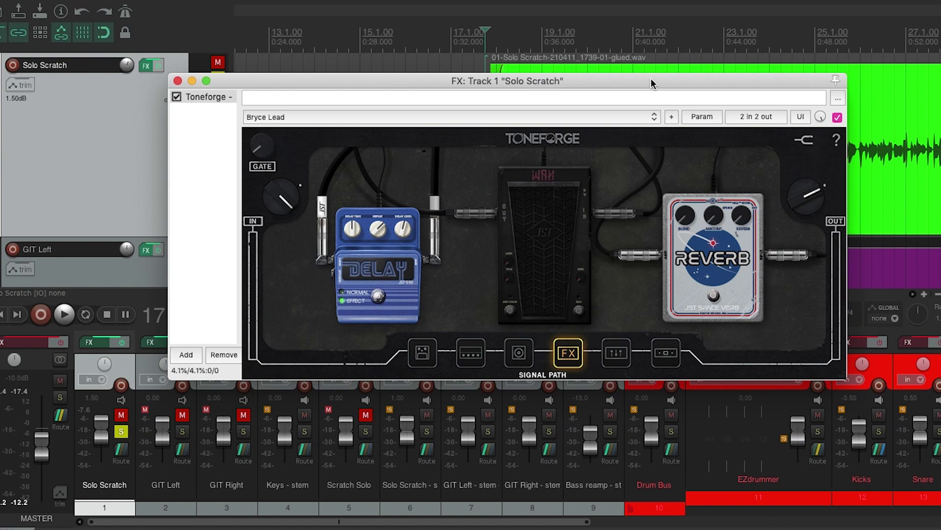
pyautogui.moveTo(651, 78); pyautogui.dragTo(651, 74)
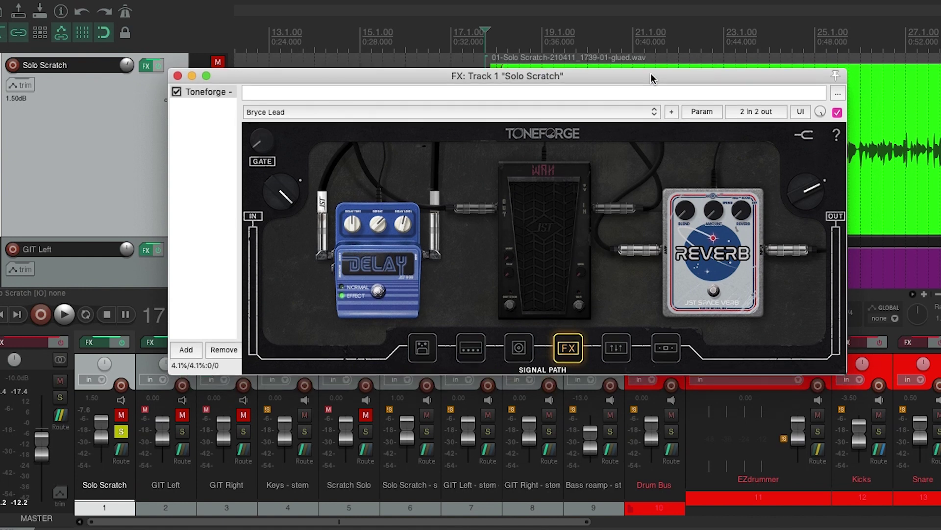